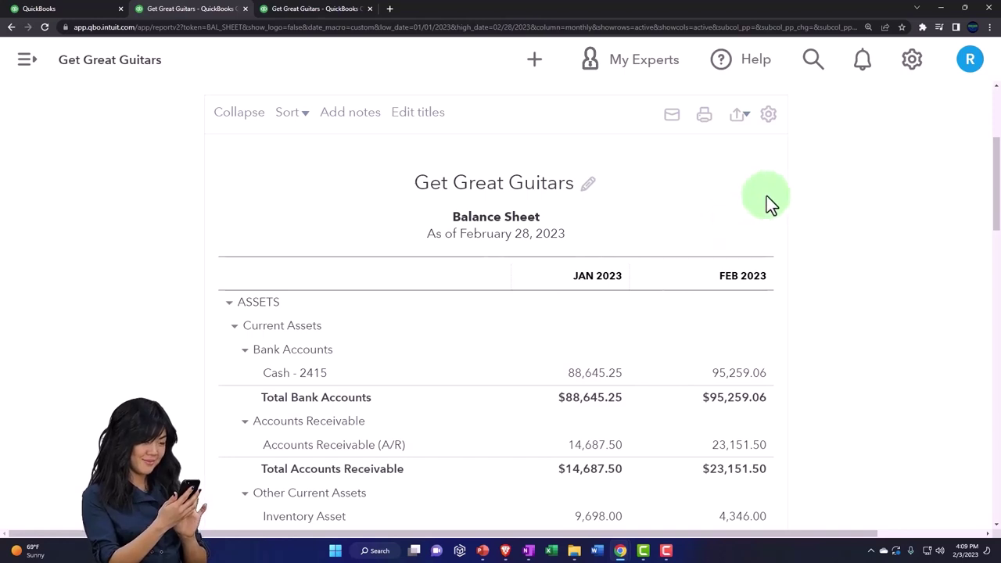
Bring up the January–February 2023 Profit and Loss report and review its income ($69,211.00) and expense rows
left_click(911, 62)
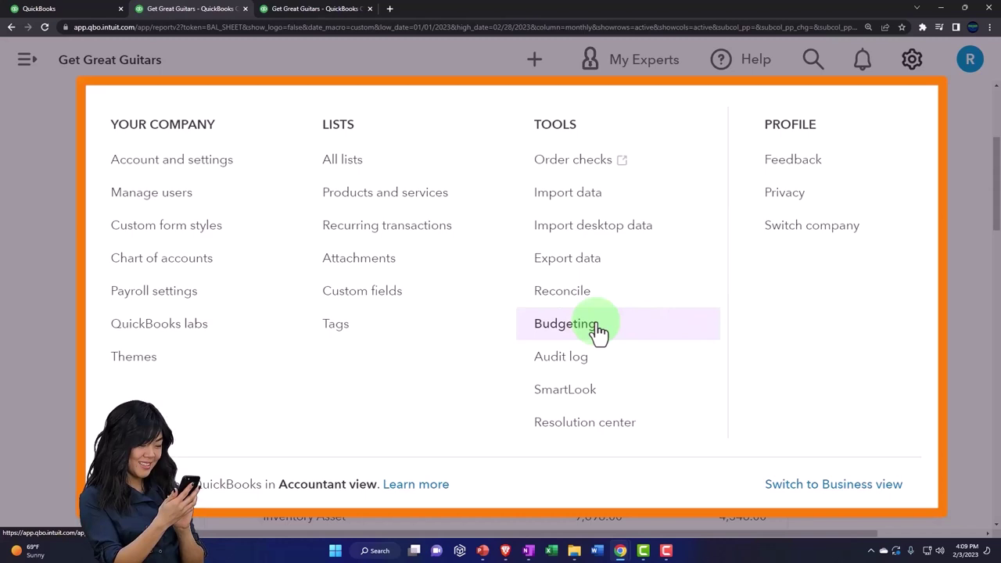
left_click(48, 252)
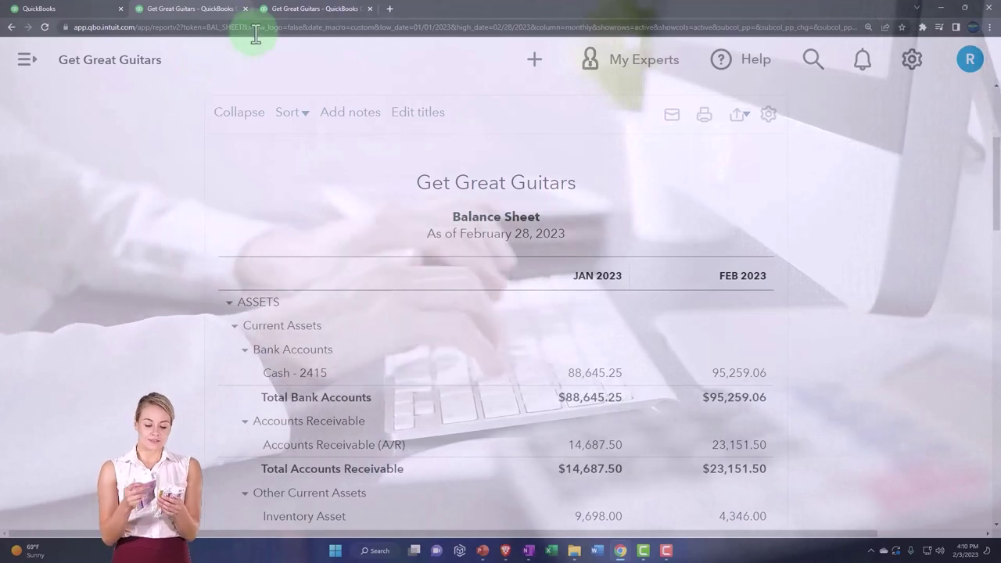
left_click(287, 16)
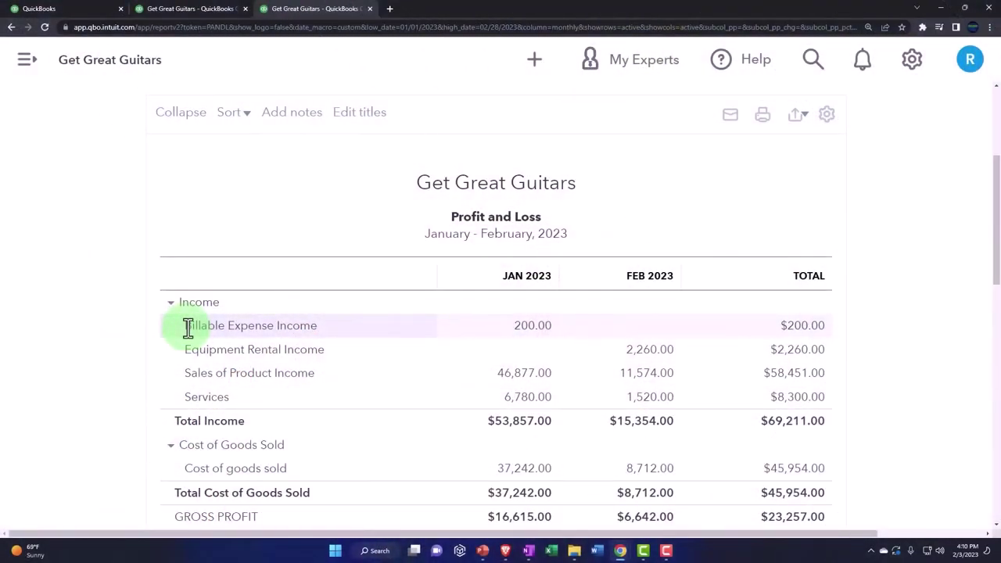
scroll(188, 326, "down", 1)
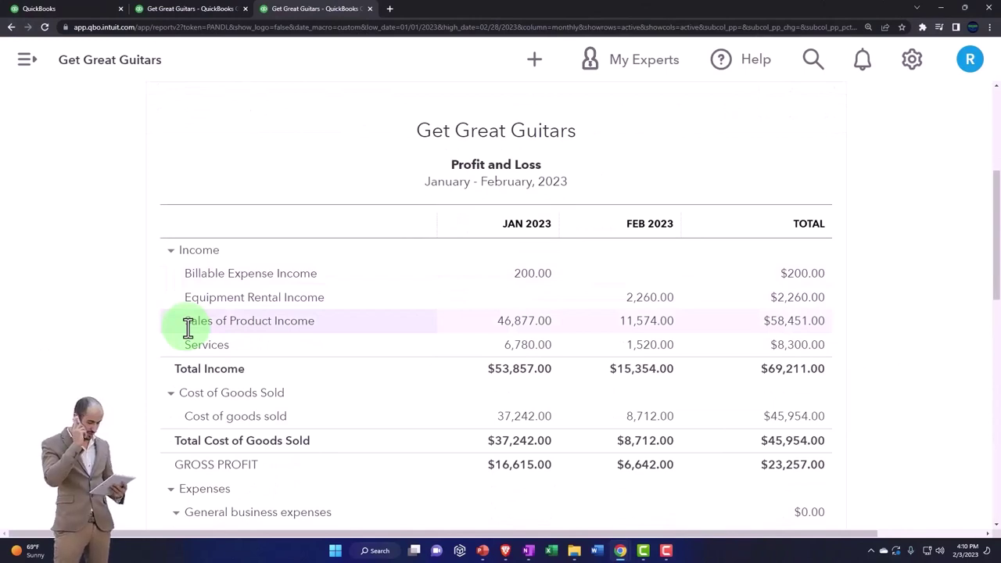
scroll(187, 326, "down", 1)
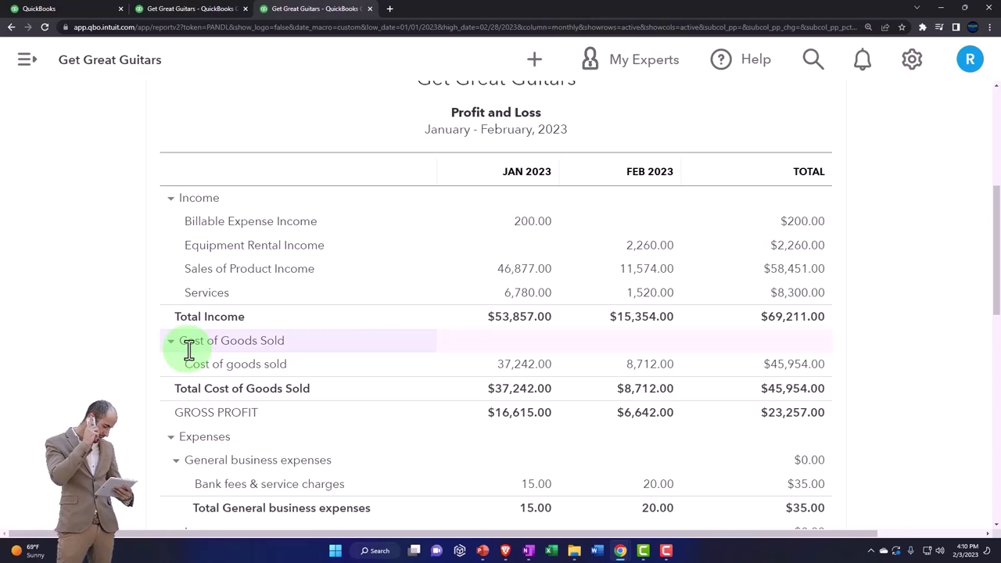
scroll(186, 328, "down", 2)
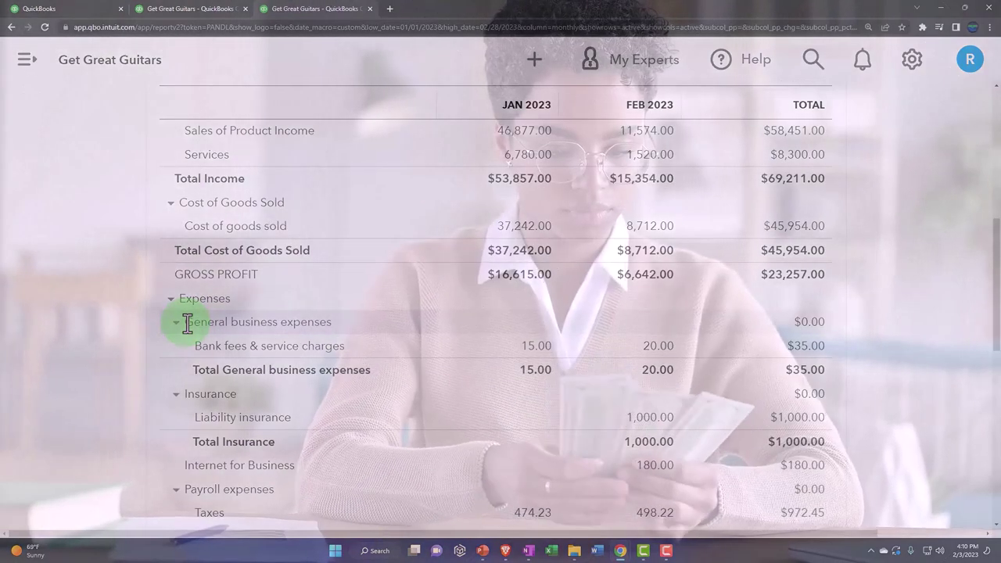
scroll(188, 324, "up", 1)
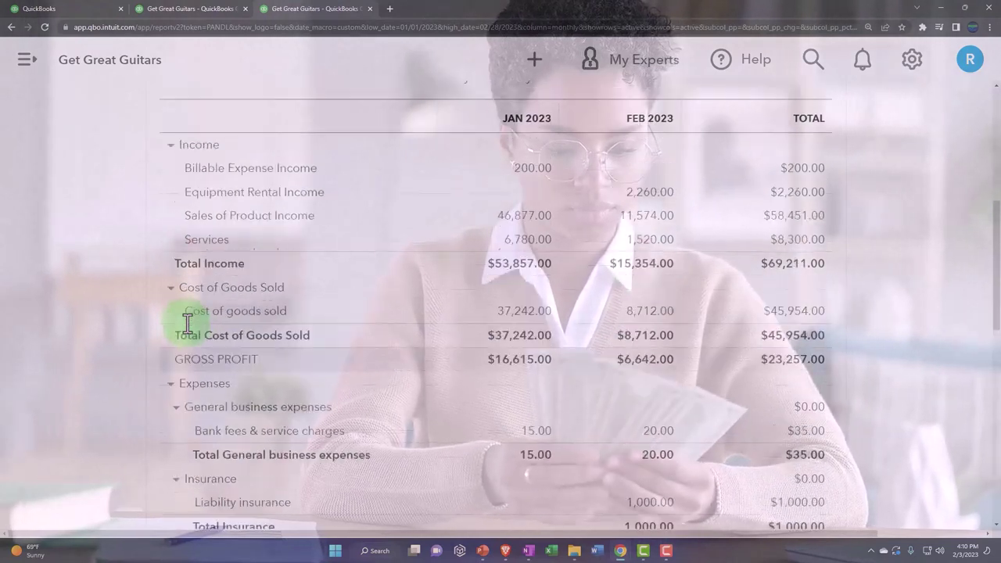
scroll(187, 324, "up", 2)
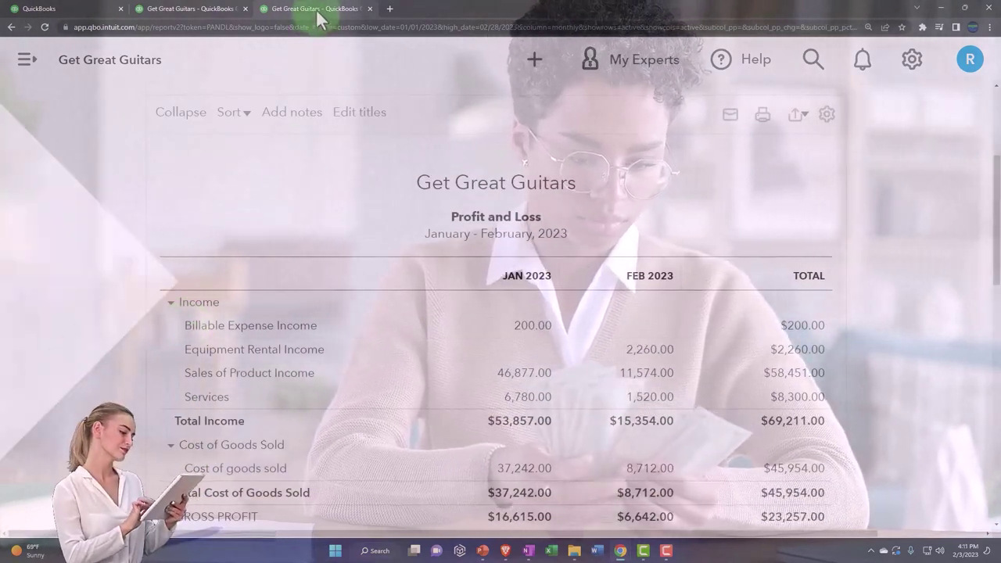
In a duplicated tab, find the Trial Balance report from Reports by searching 'trial'
right_click(317, 10)
left_click(346, 79)
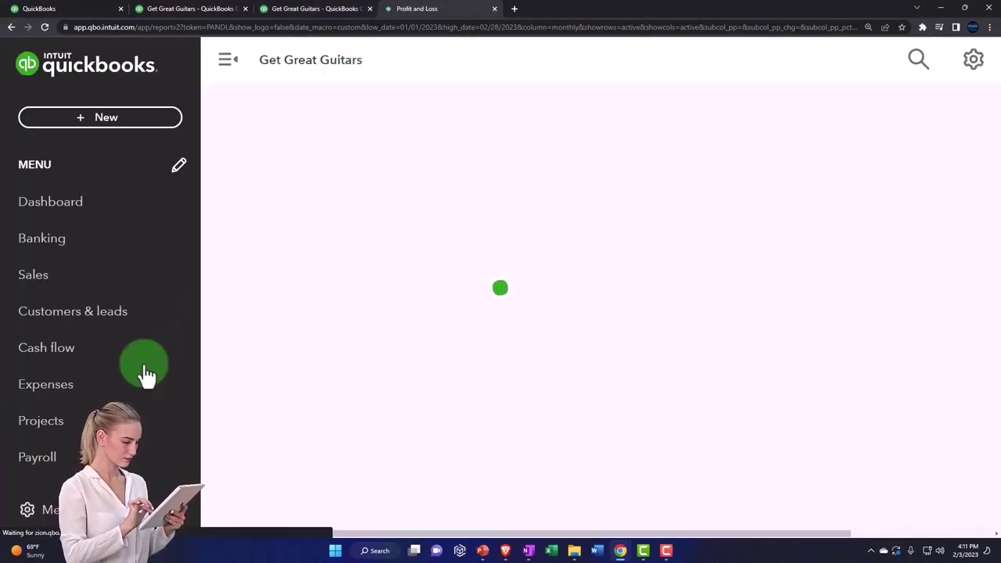
scroll(104, 386, "down", 2)
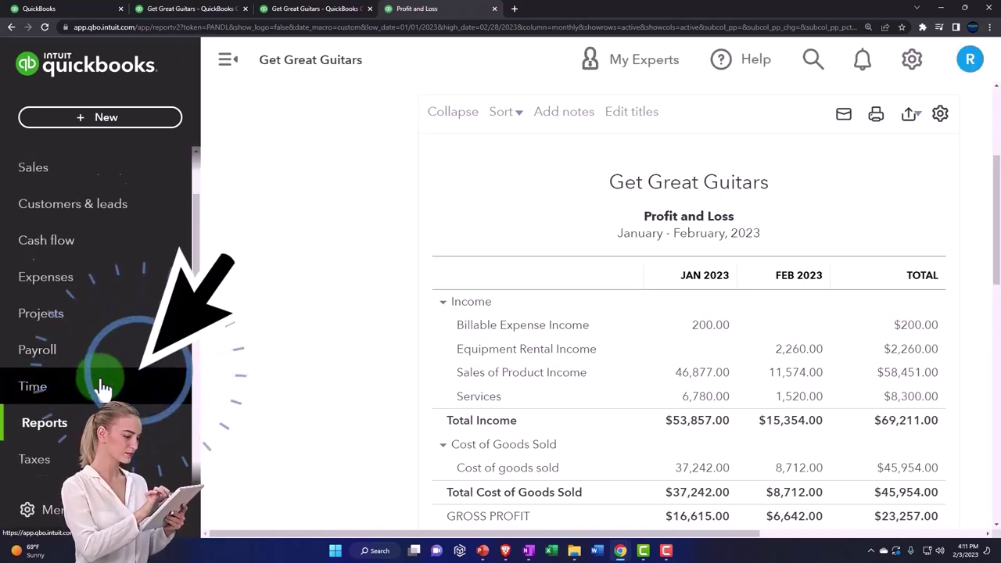
left_click(70, 388)
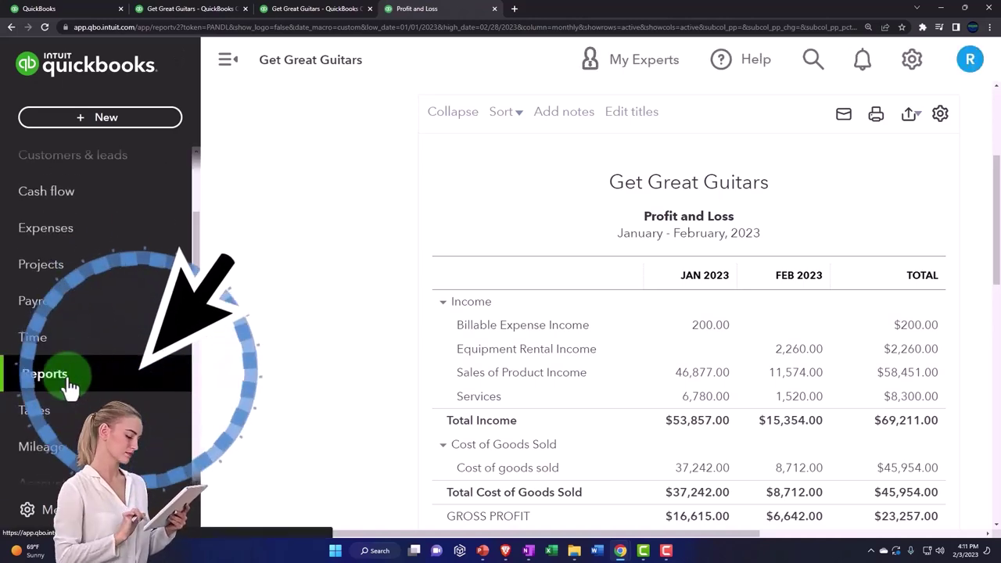
left_click(225, 71)
left_click(686, 324)
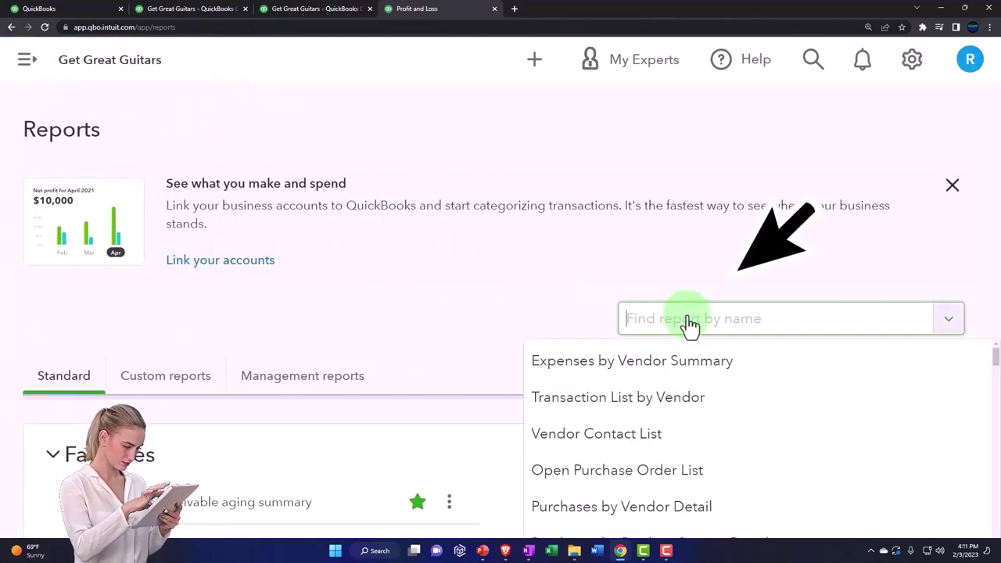
type("trial")
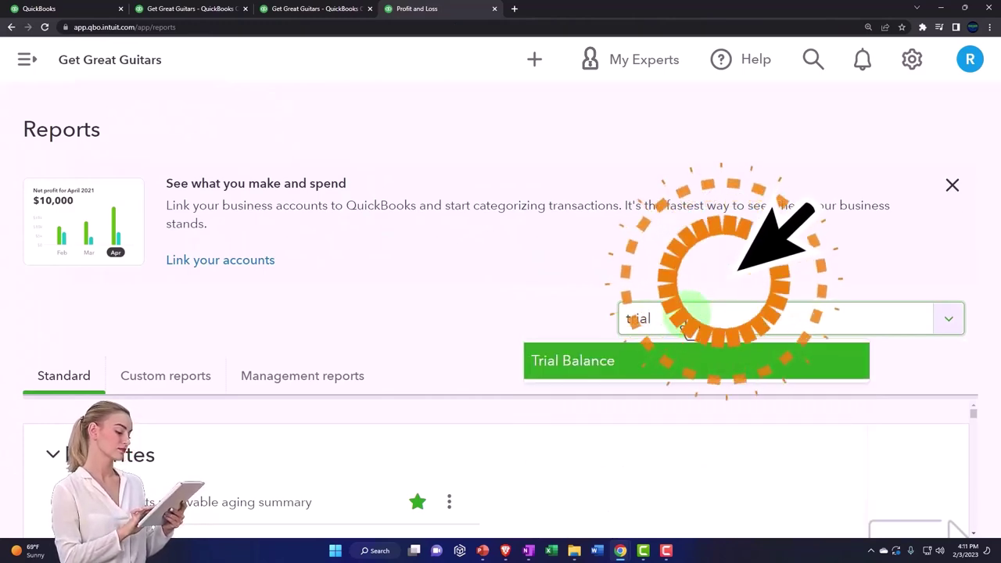
key("Return")
scroll(685, 326, "down", 3)
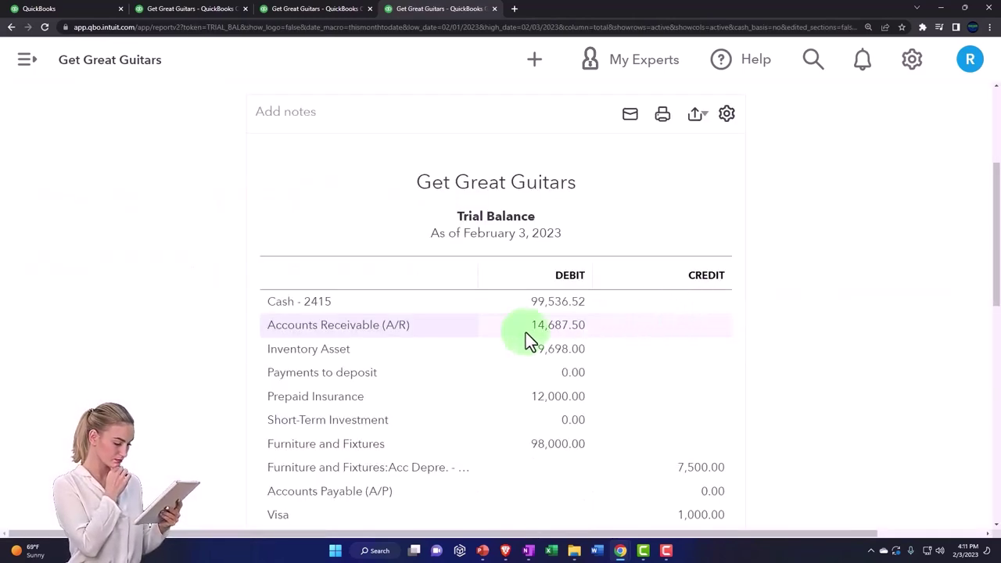
scroll(172, 362, "up", 3)
Run the Trial Balance for 01/01/2023 to 02/28/2023 and zoom in to read it
left_click(278, 139)
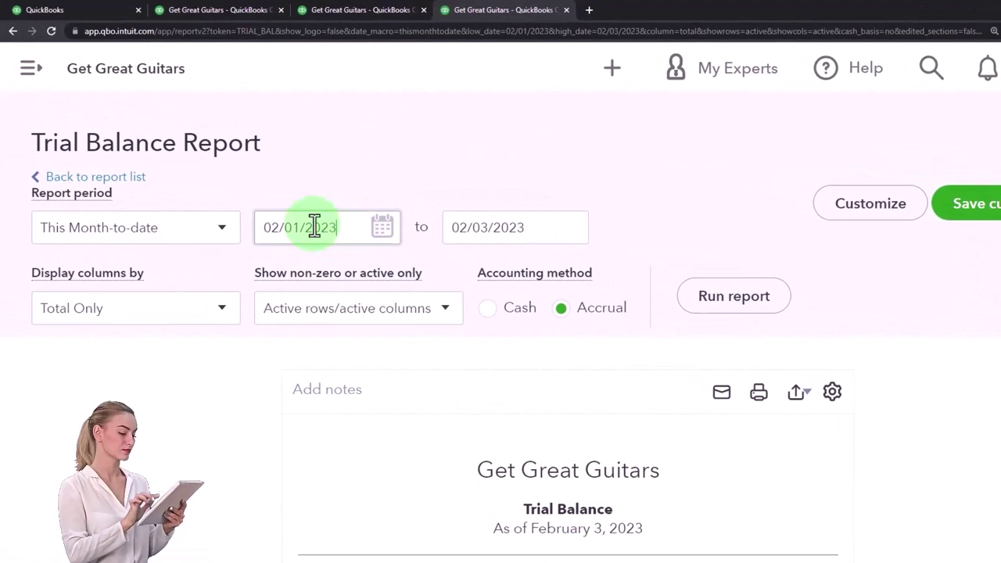
triple_click(313, 226)
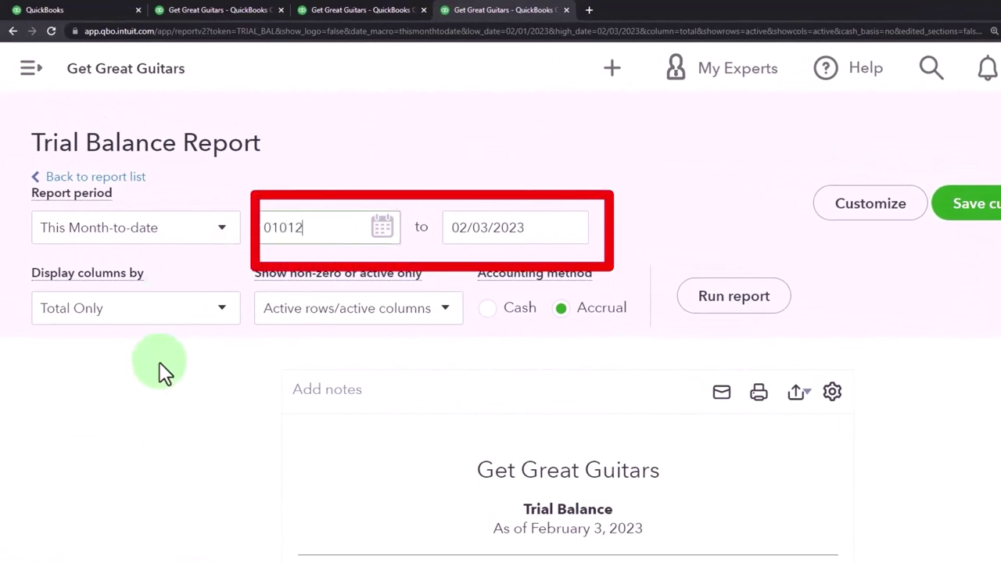
key("Tab")
type("022823")
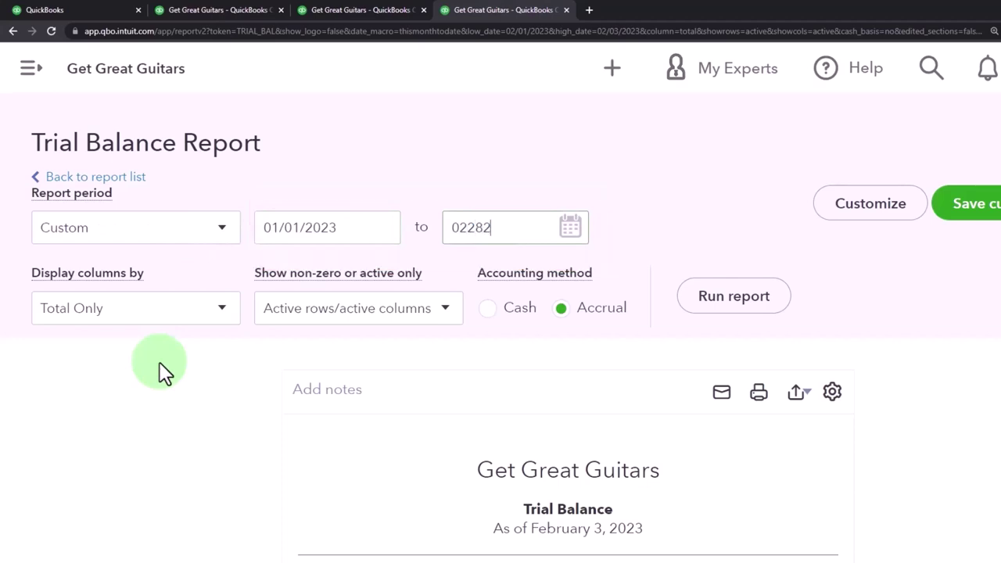
key("Tab")
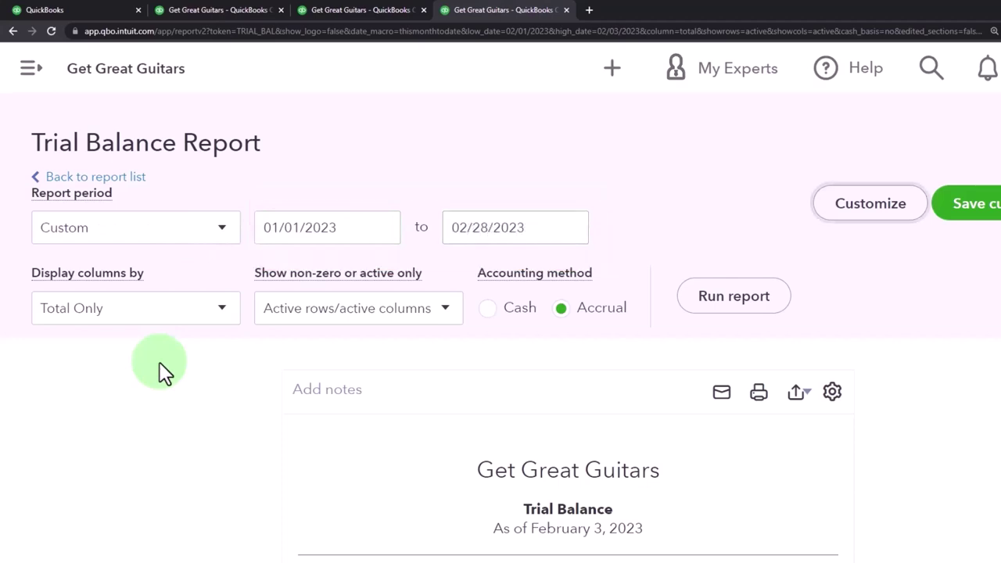
left_click(717, 306)
scroll(704, 301, "down", 3)
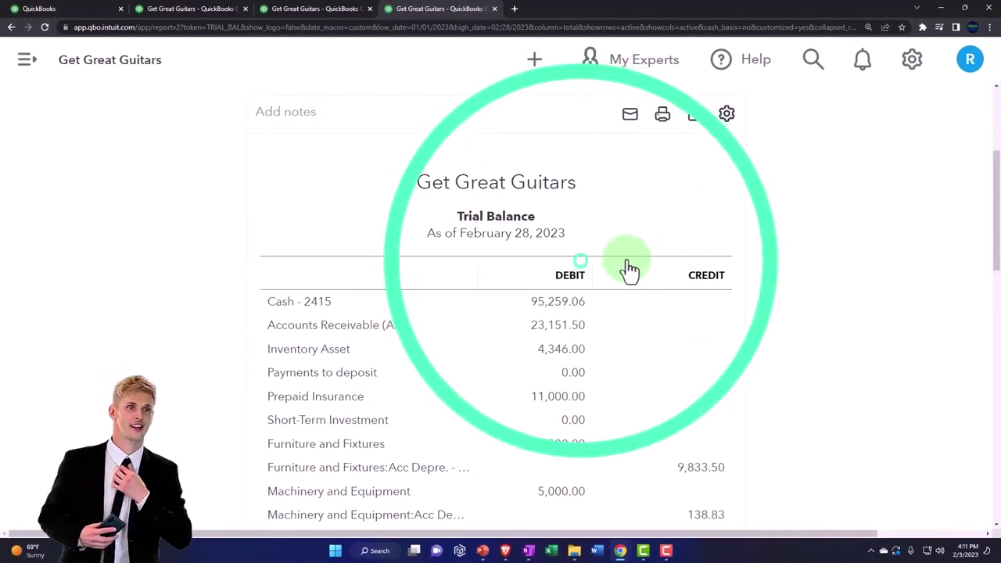
key("ctrl+plus")
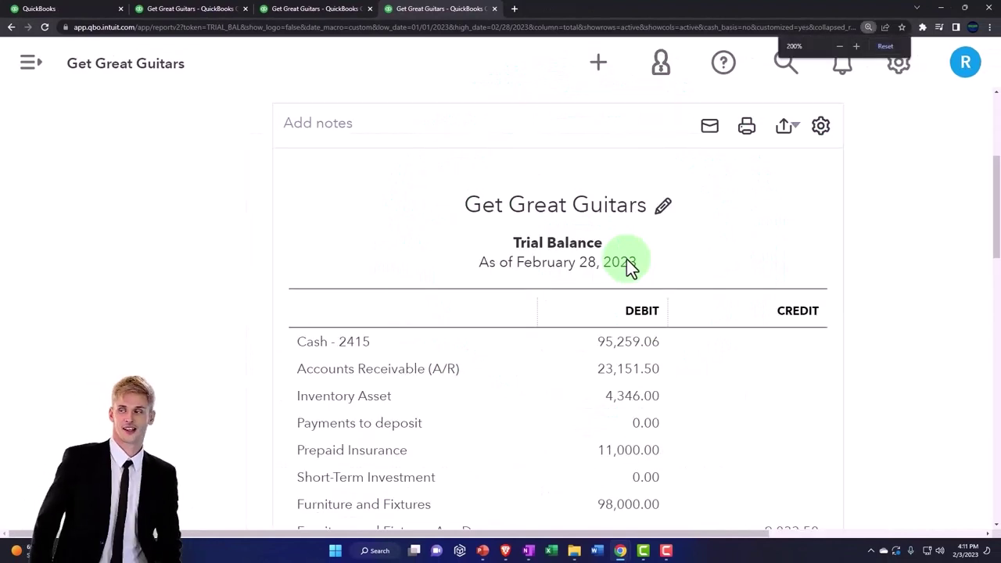
Review the Trial Balance as of February 28, 2023, then export it to Excel
scroll(627, 259, "down", 2)
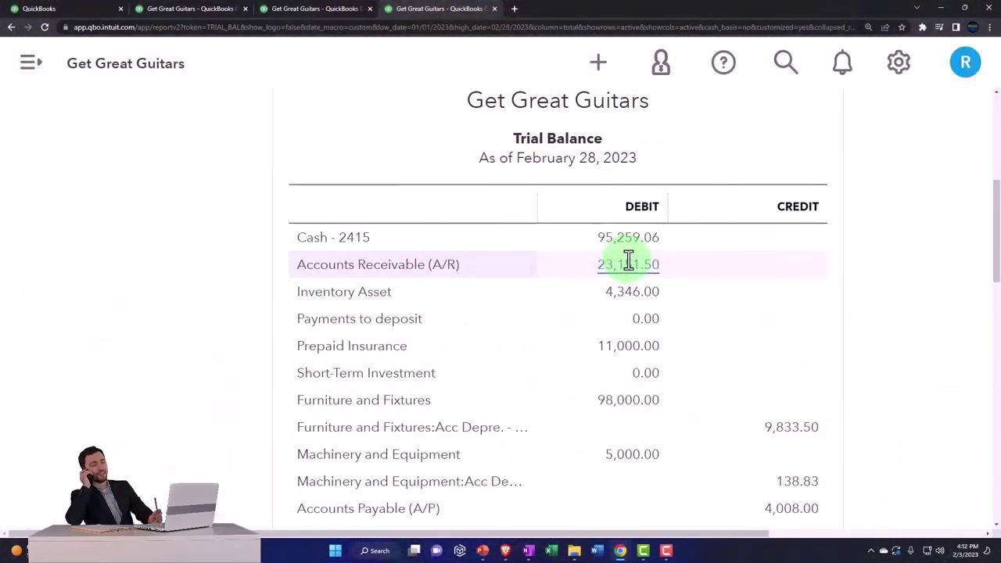
scroll(628, 262, "down", 6)
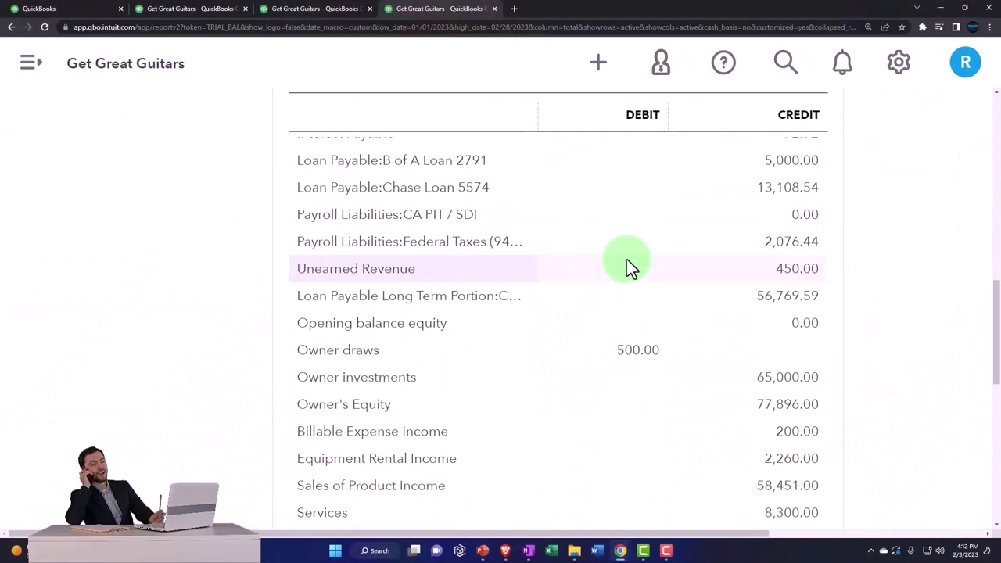
scroll(628, 266, "down", 5)
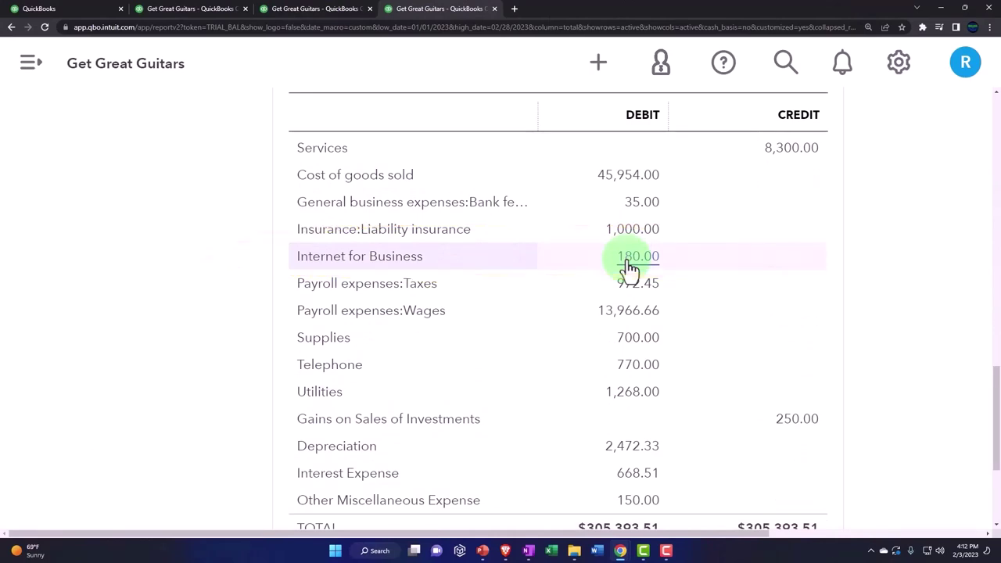
scroll(632, 266, "up", 1)
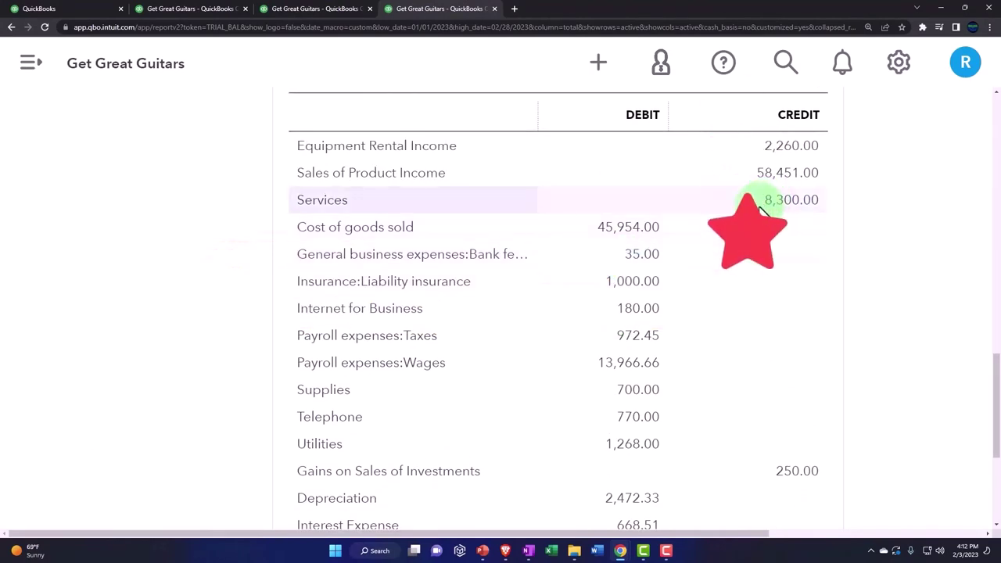
scroll(687, 264, "down", 2)
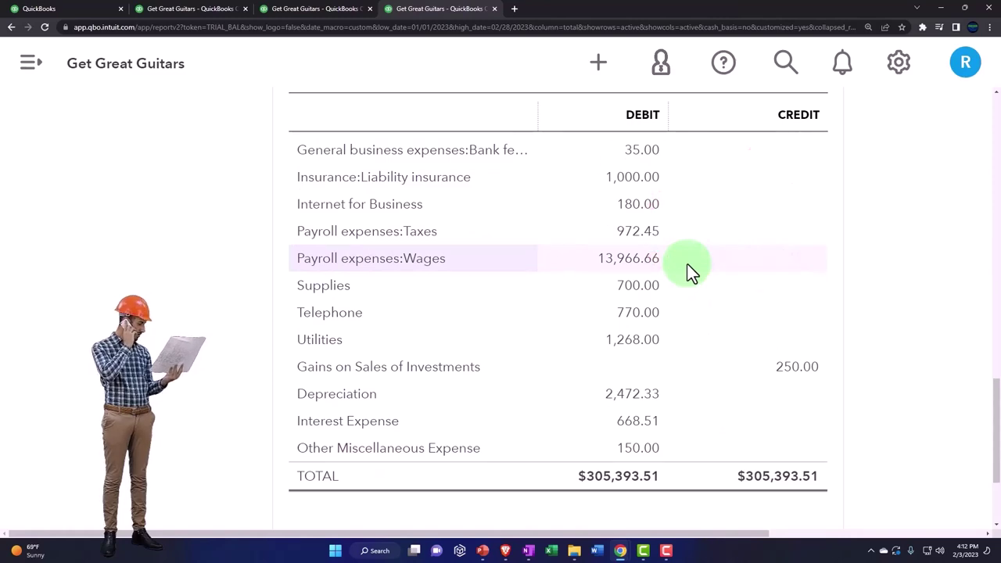
scroll(687, 264, "up", 15)
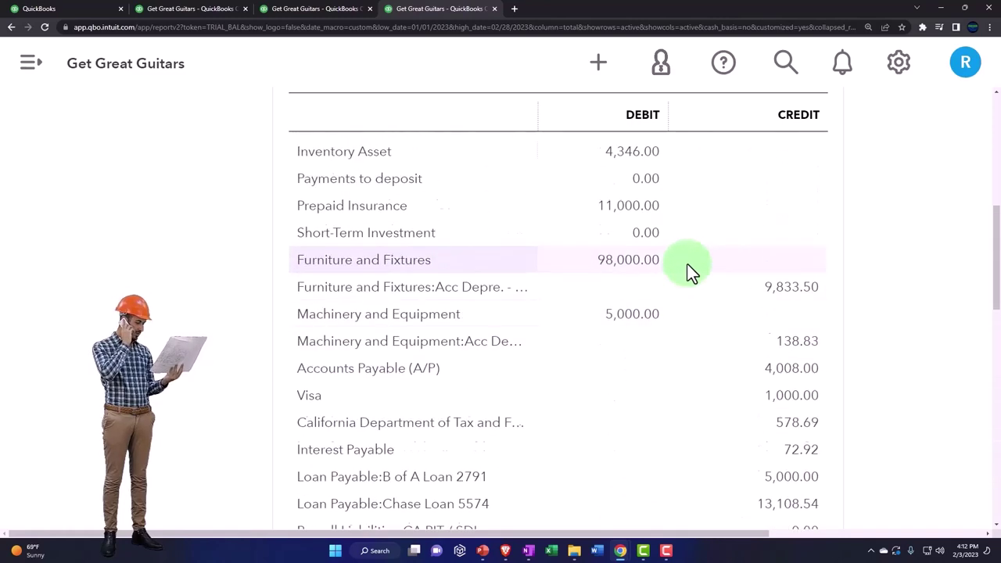
scroll(687, 264, "up", 1)
left_click(784, 234)
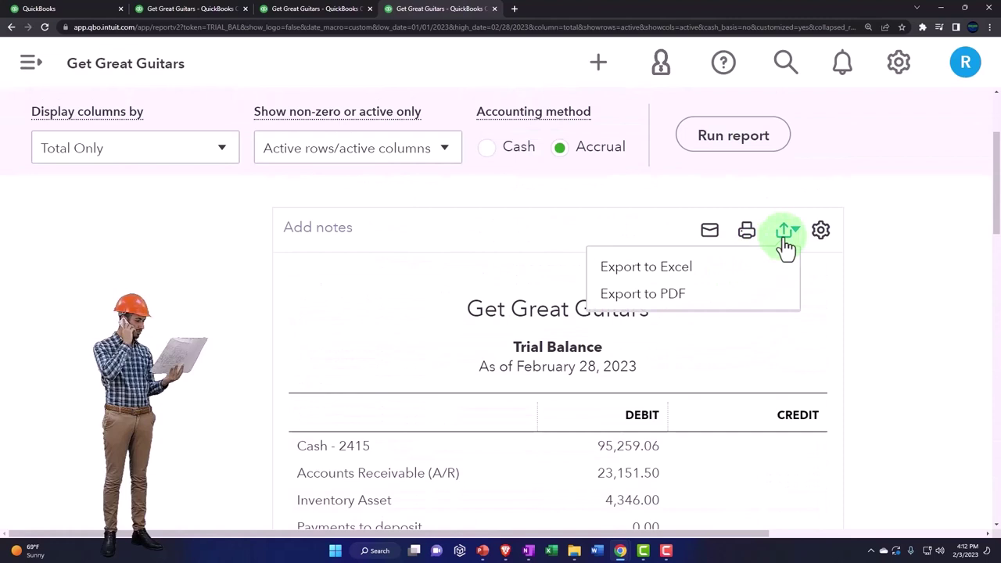
left_click(706, 269)
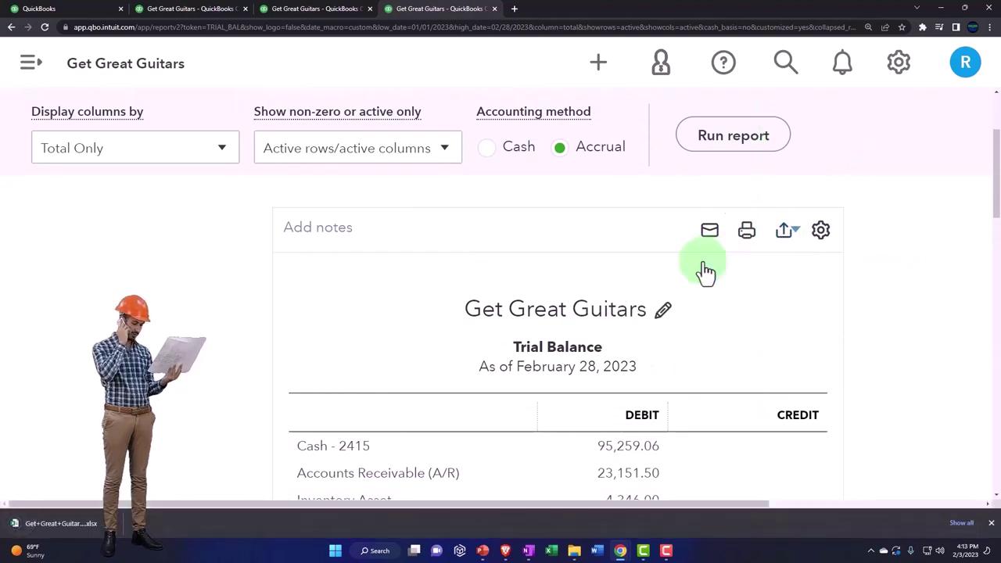
Put the downloaded trial balance file into the Budgeting folder and show extra-large icons
mouse_move(576, 554)
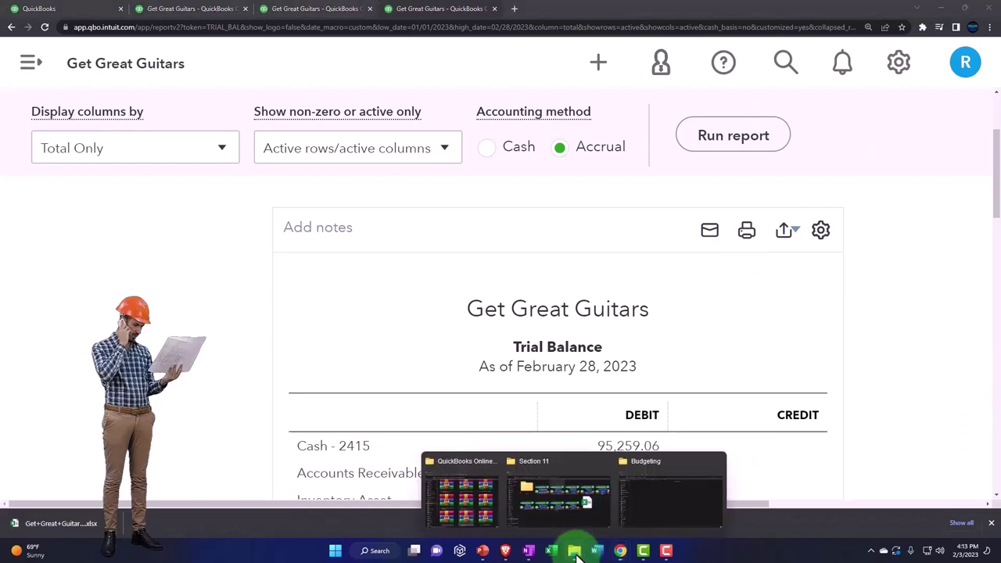
left_click(653, 492)
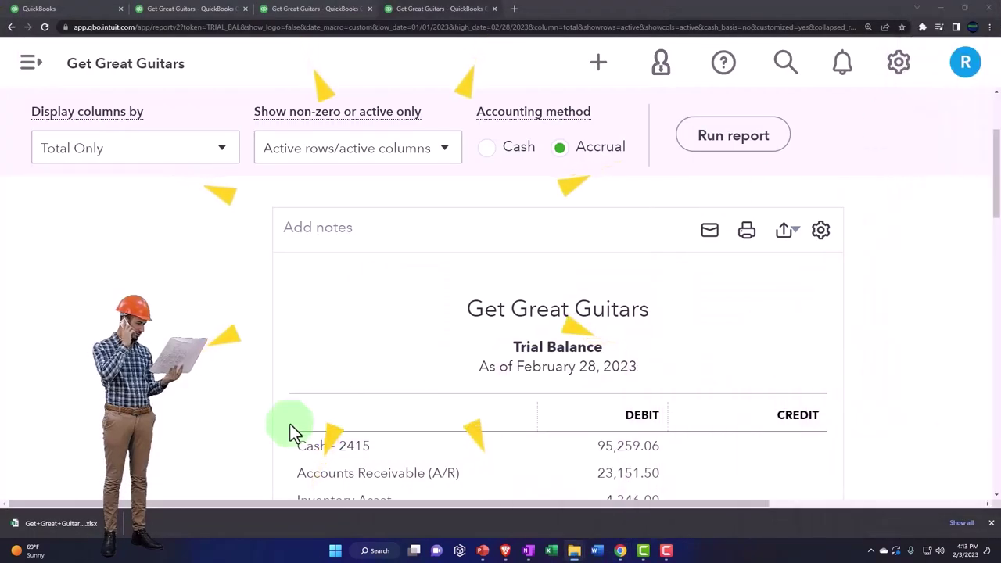
left_click(67, 532)
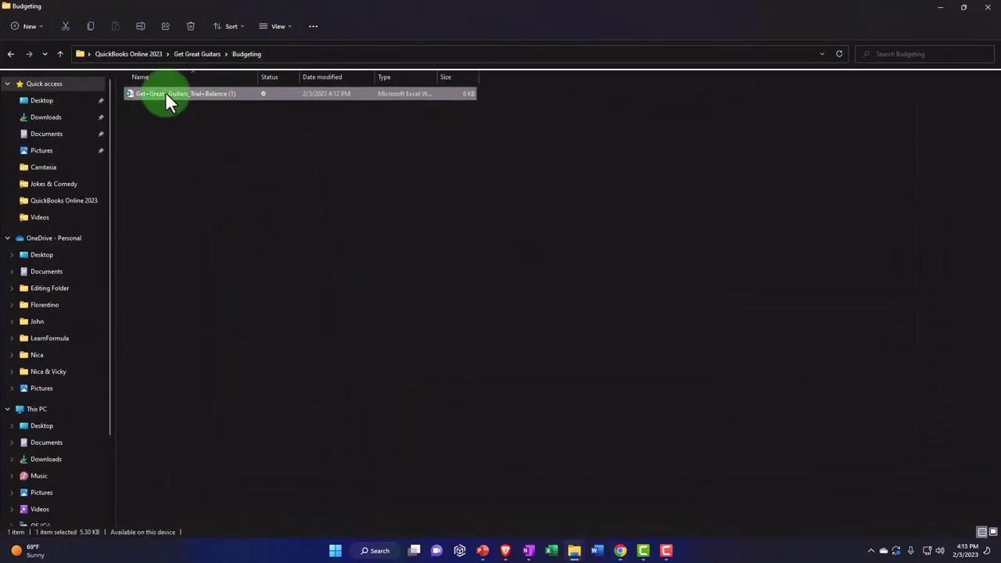
left_click(269, 25)
left_click(268, 49)
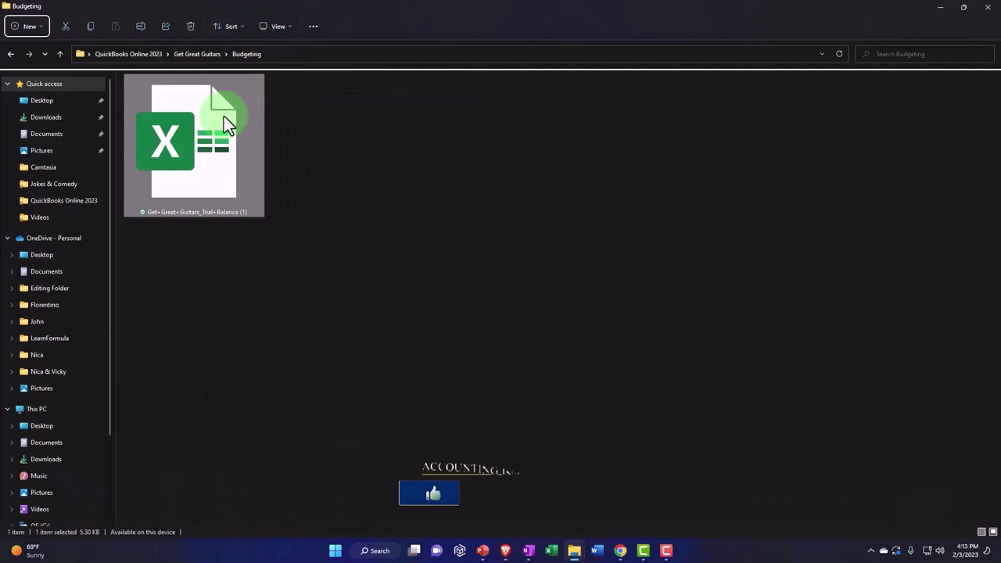
Rename the trial balance file to 'Budget 2023'
right_click(200, 152)
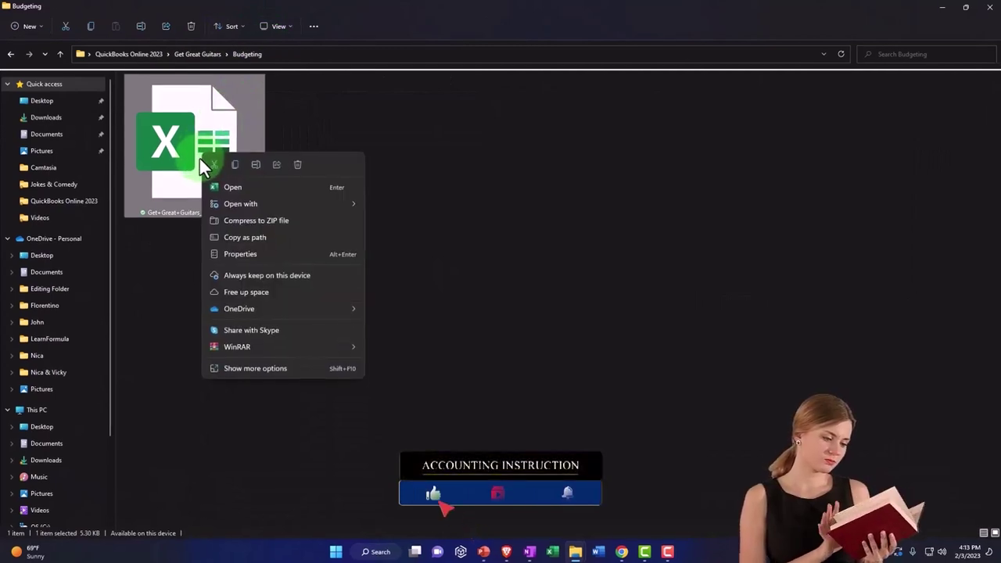
left_click(292, 190)
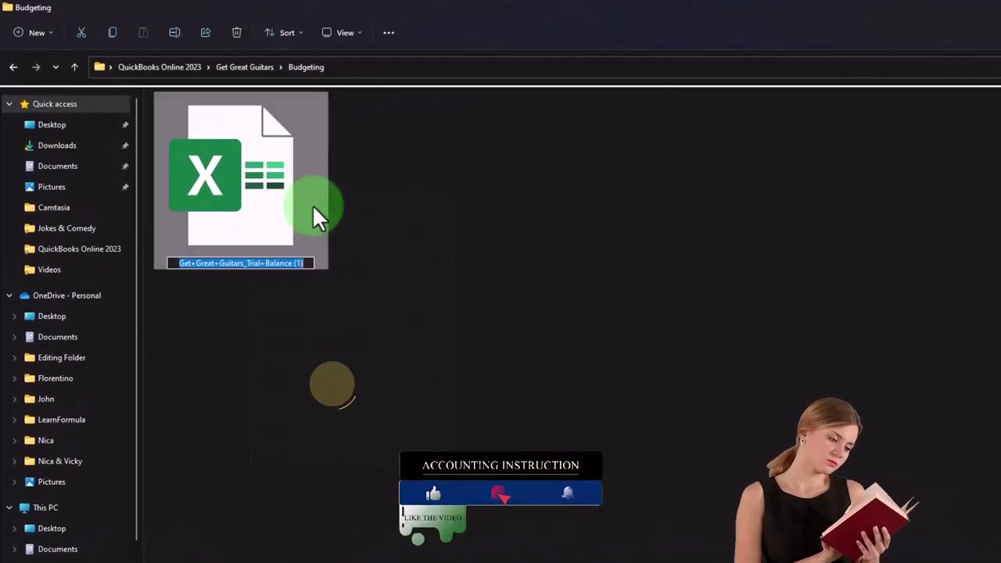
type("Budget")
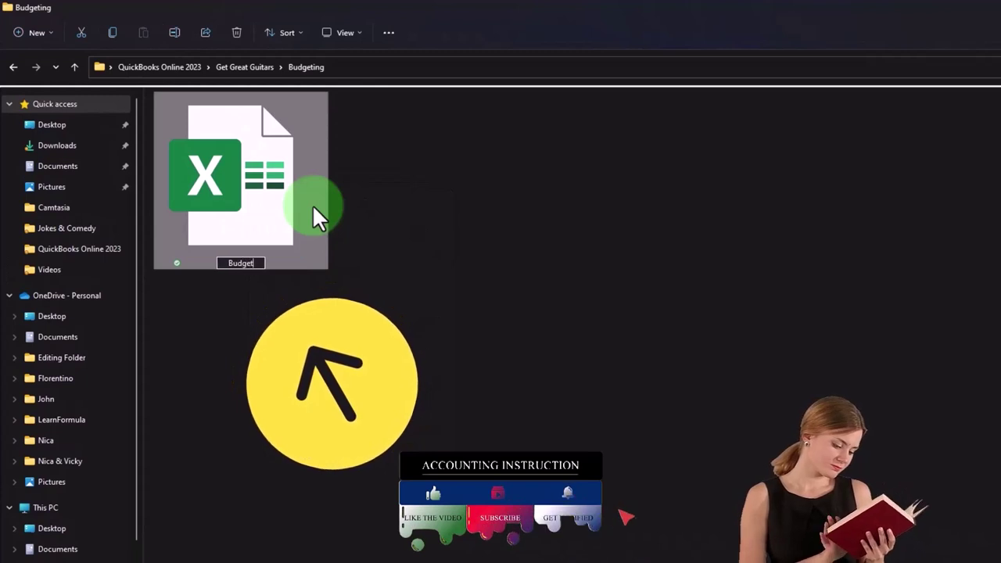
type(" 2022")
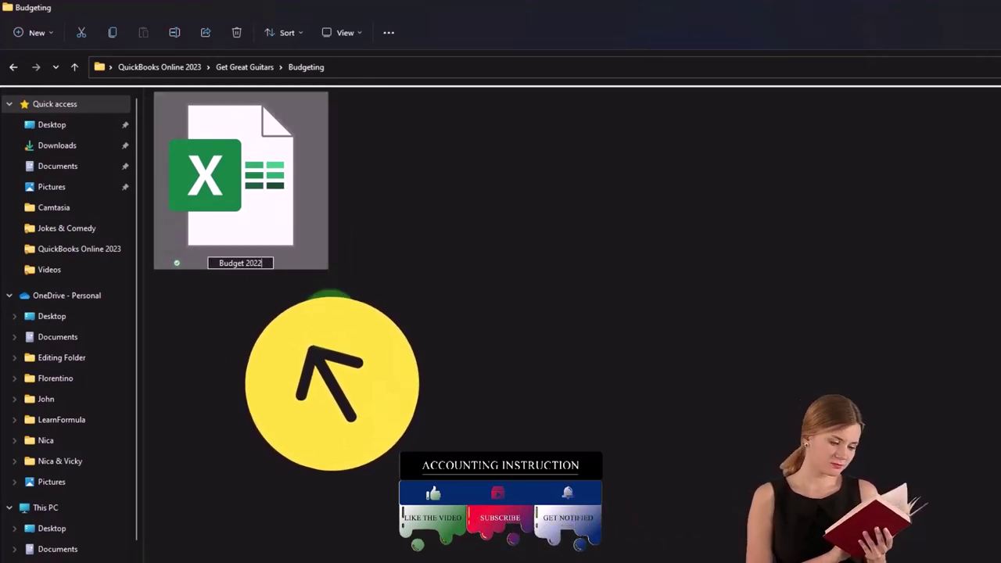
key("BackSpace")
type("3")
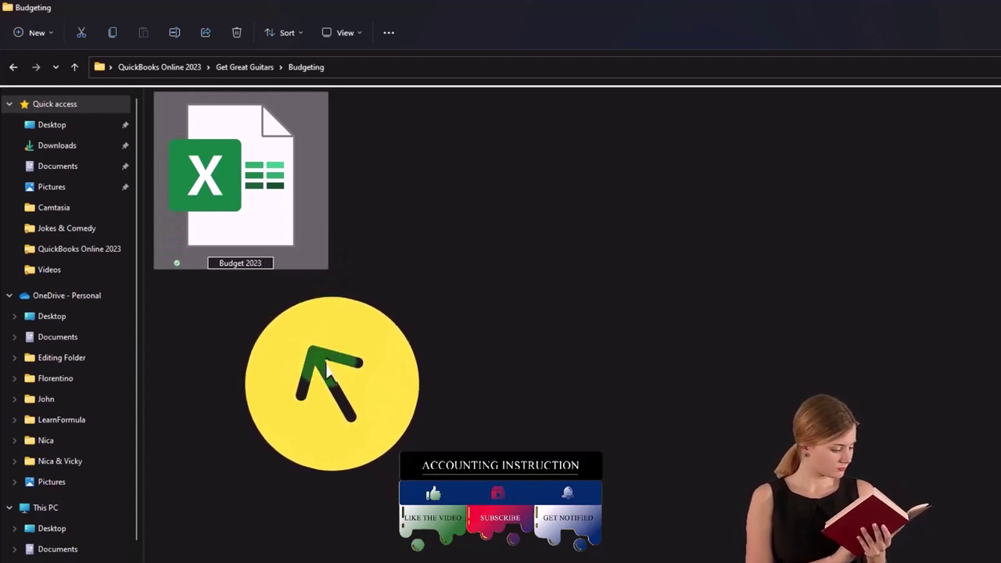
left_click(327, 371)
left_click(273, 232)
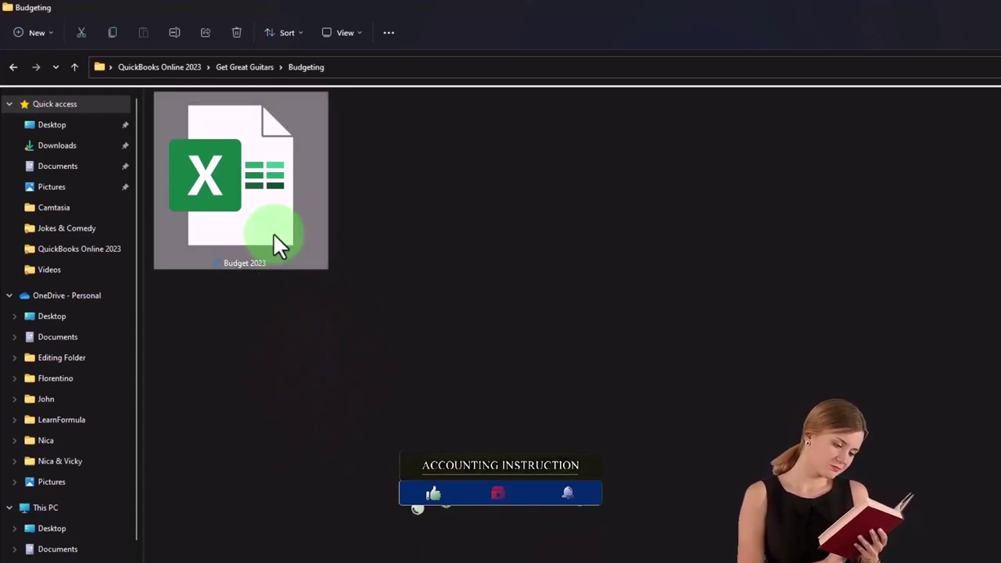
Open Budget 2023 in Excel and zoom in on the trial balance's Debit and Credit columns
double_click(271, 231)
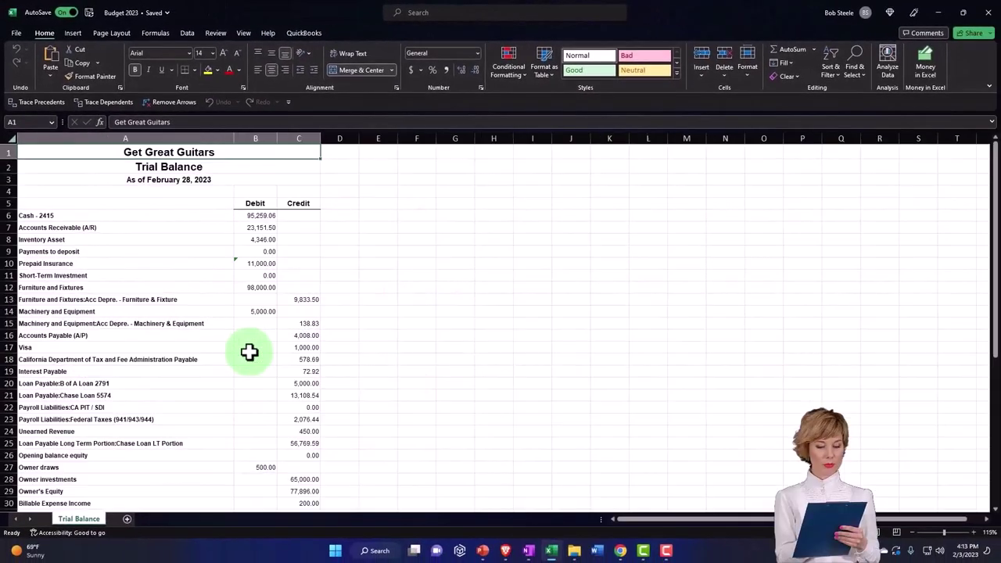
scroll(230, 351, "up", 2, "ctrl")
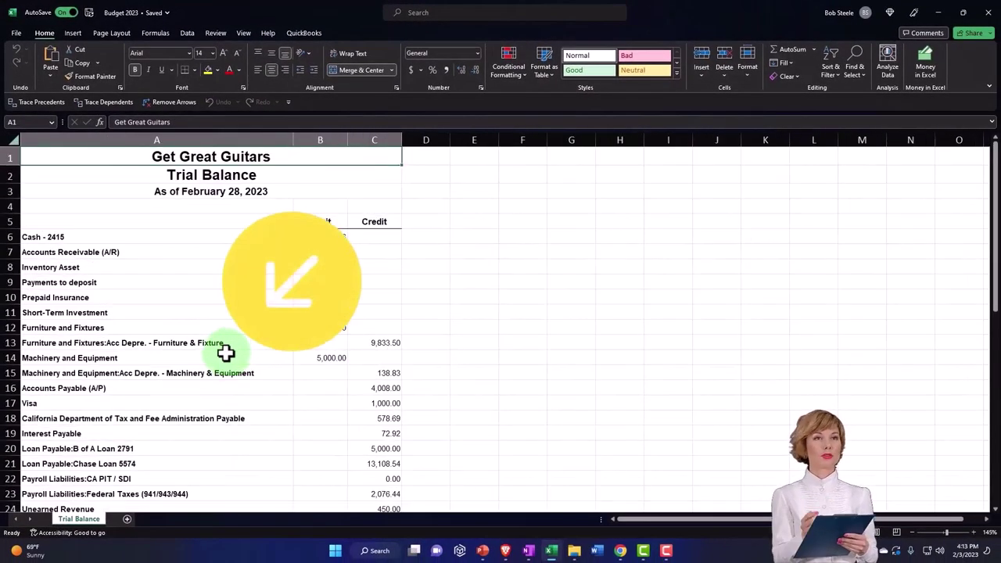
scroll(225, 352, "up", 1, "ctrl")
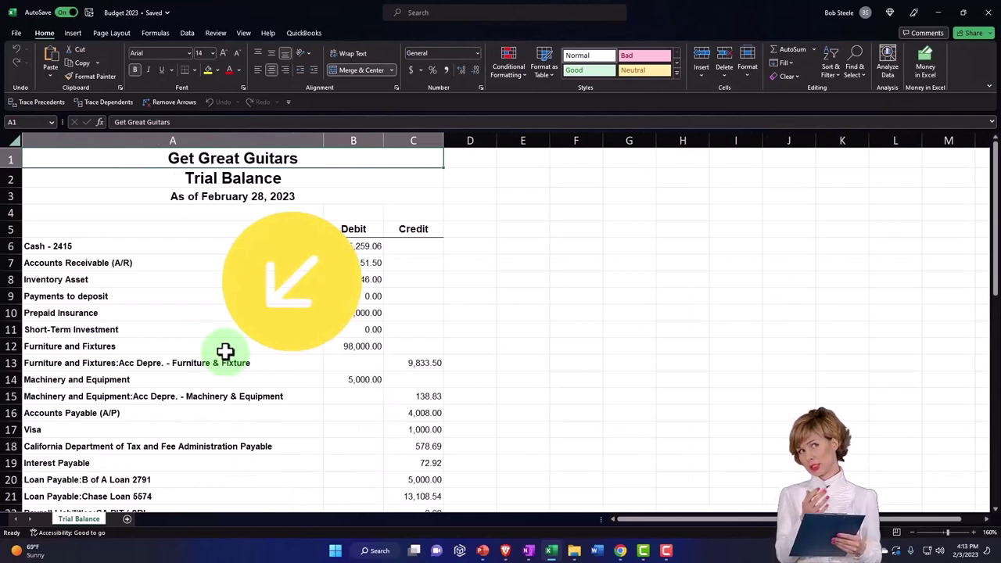
scroll(226, 352, "up", 1)
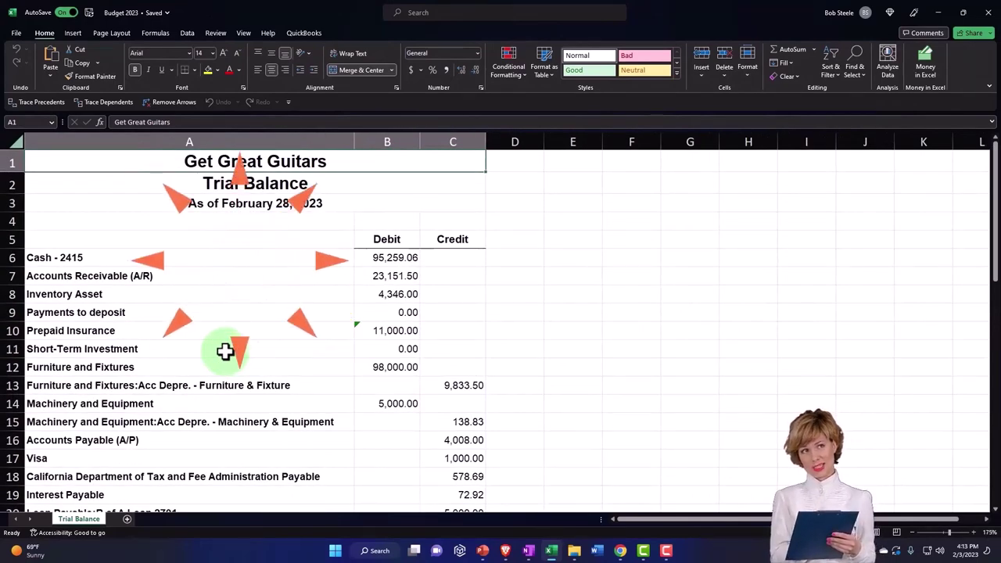